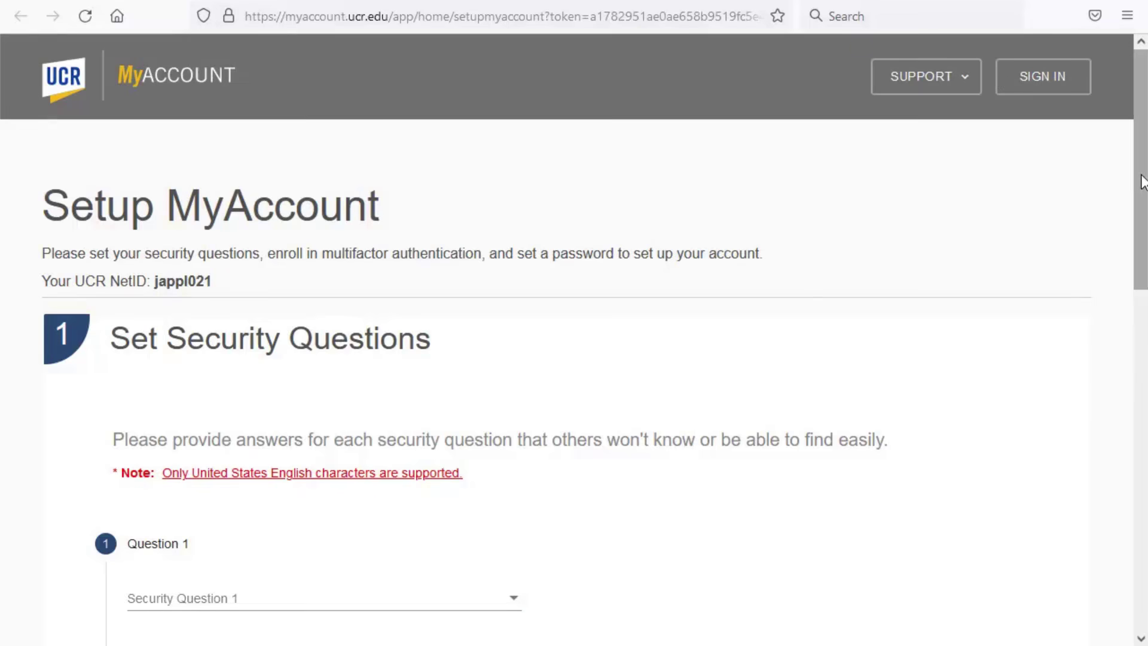
# Step: Choose 'What city were you born in?' as security question 1 and submit a short abbreviated answer
pyautogui.moveTo(1142, 169); pyautogui.dragTo(1141, 298)
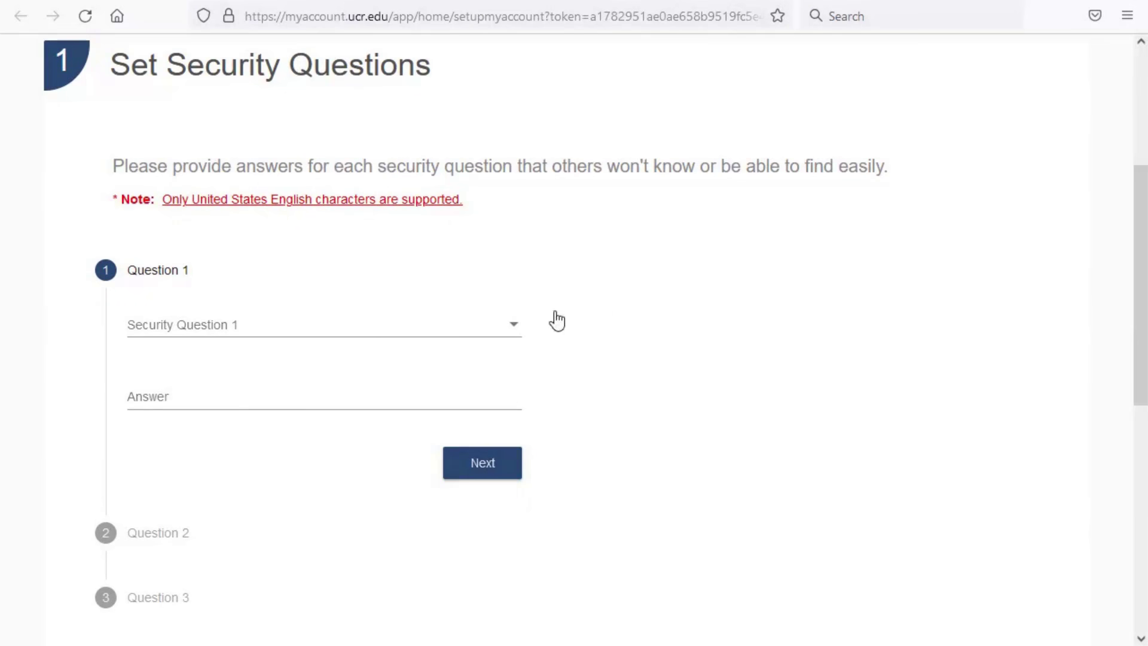
pyautogui.click(516, 327)
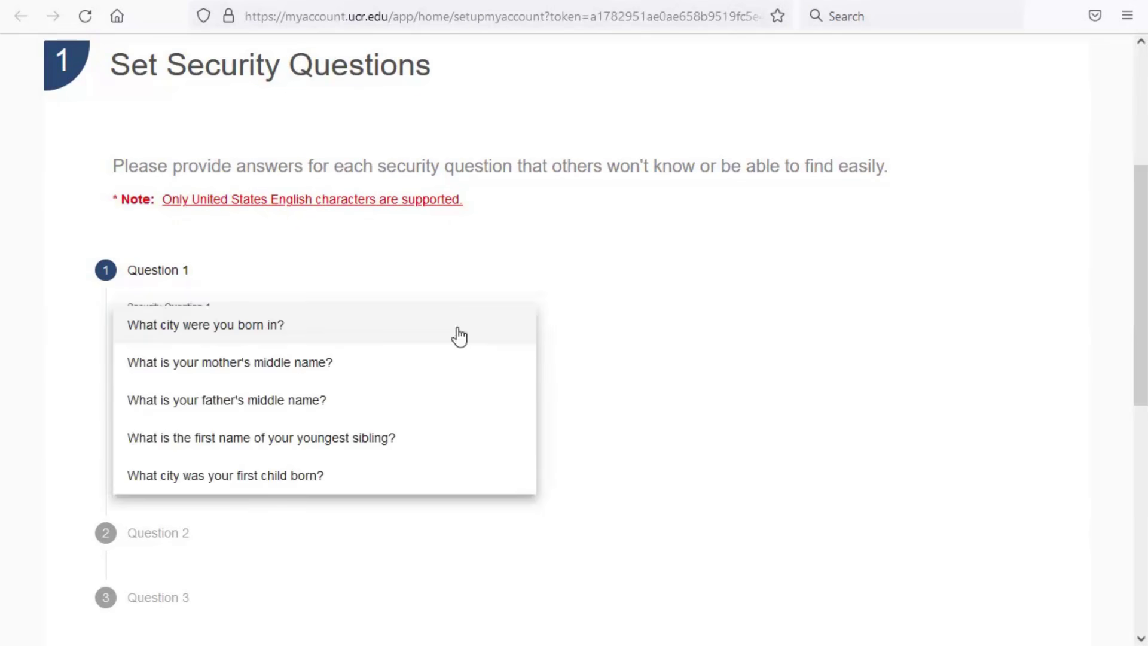
pyautogui.click(299, 329)
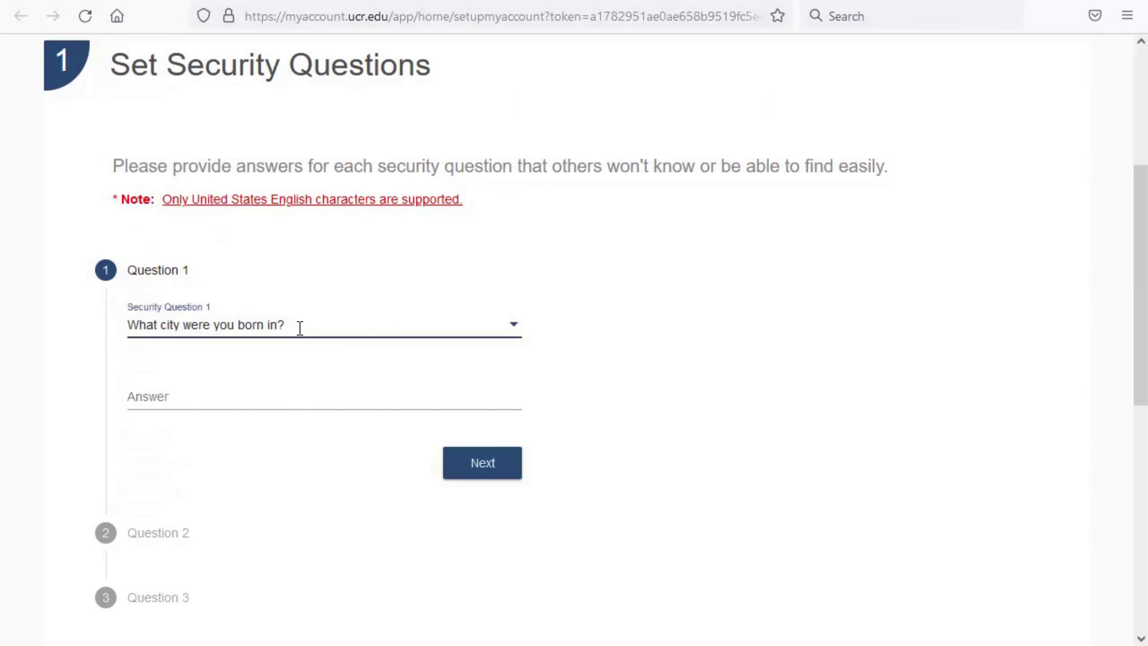
pyautogui.click(171, 401)
pyautogui.write('NYC')
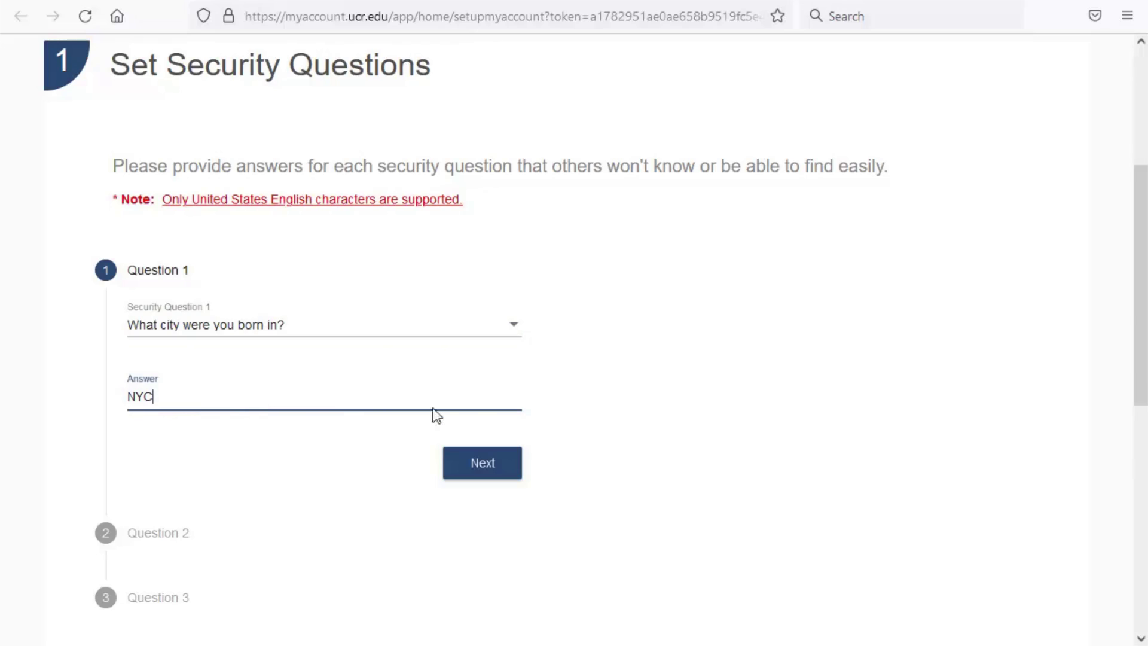
pyautogui.click(509, 477)
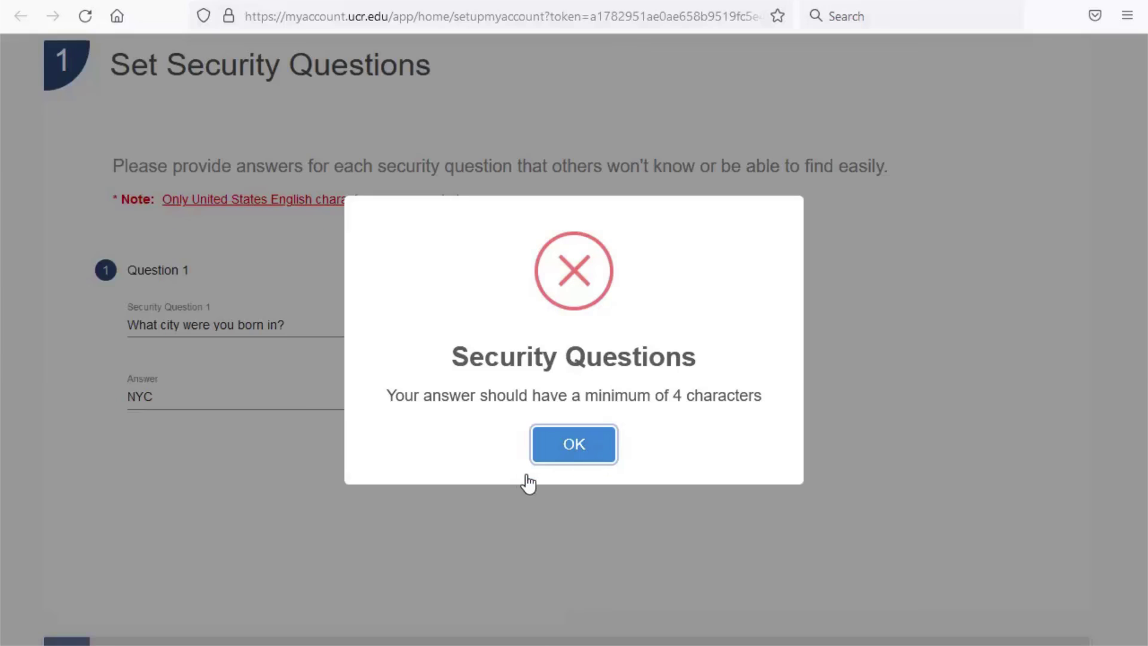
# Step: Dismiss the too-short warning and lengthen the answer to a full city name of 4+ characters
pyautogui.click(579, 454)
pyautogui.click(183, 396)
pyautogui.press('BackSpace')
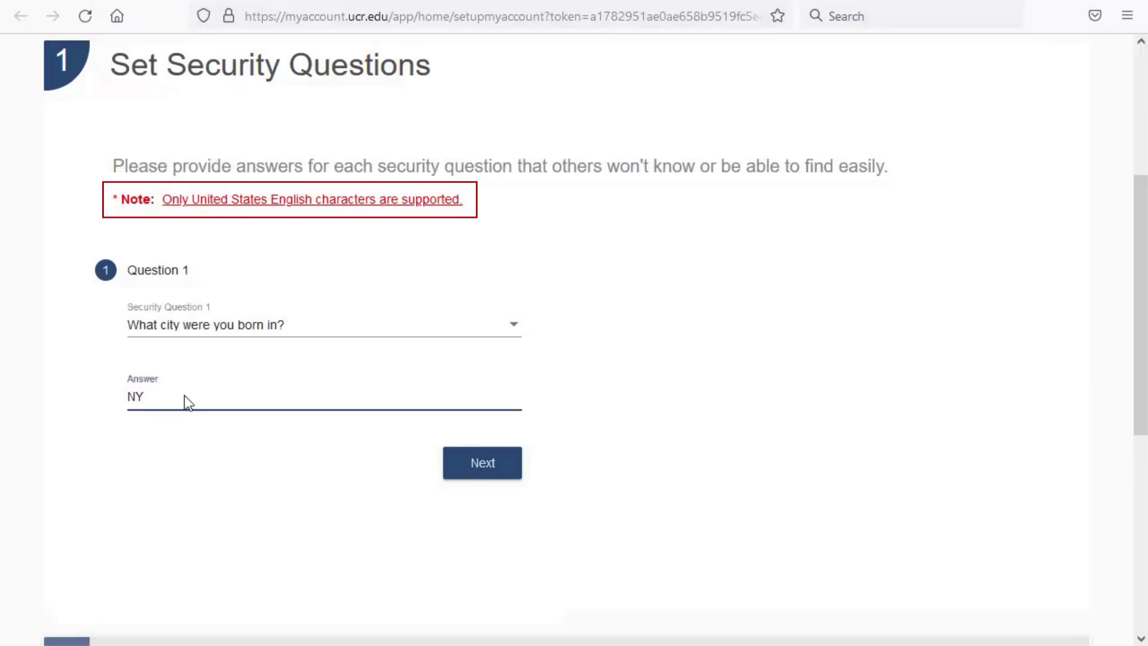
pyautogui.press('BackSpace')
pyautogui.write('ew York City')
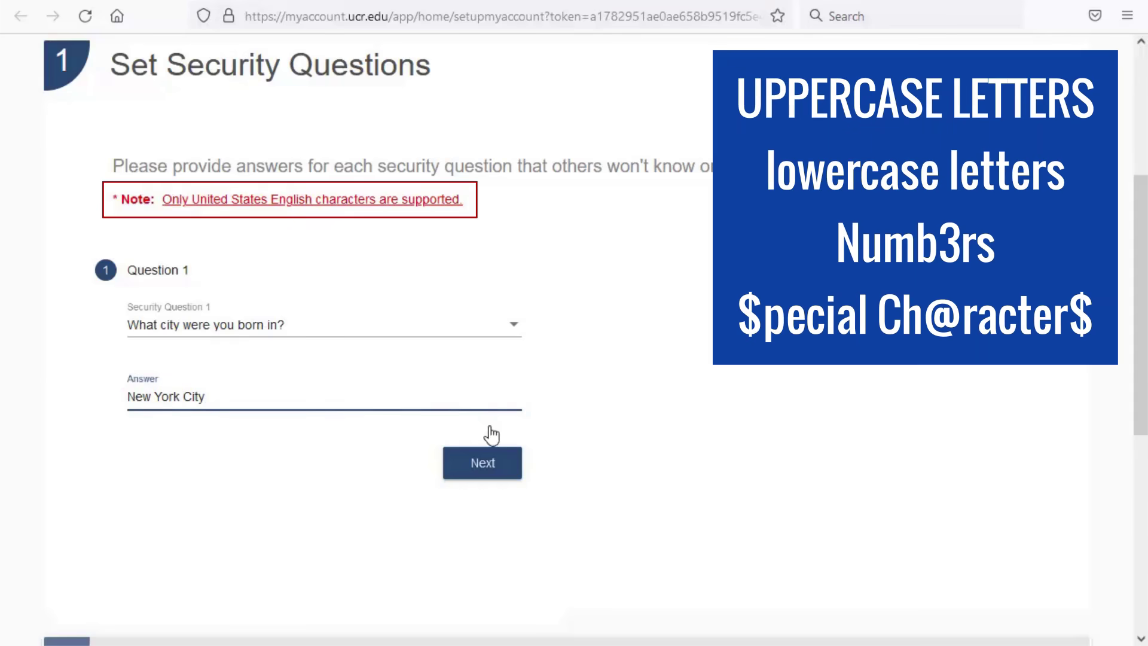
# Step: Set security question 2 to the first-grade teacher question and enter the teacher's name
pyautogui.click(505, 473)
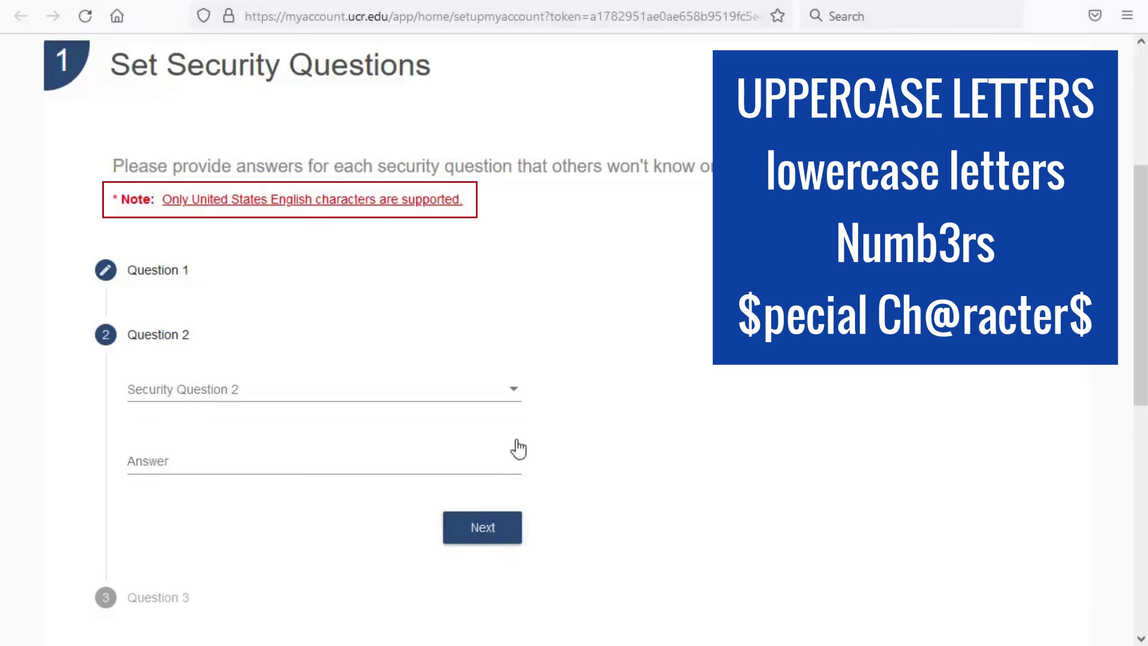
pyautogui.click(518, 396)
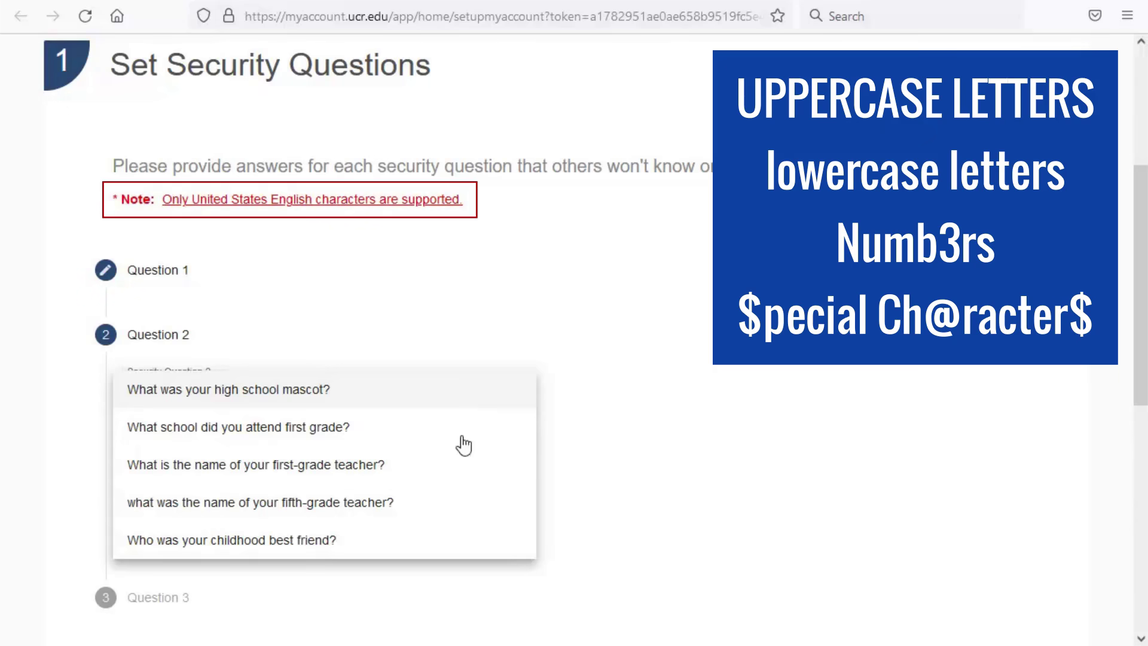
pyautogui.click(461, 467)
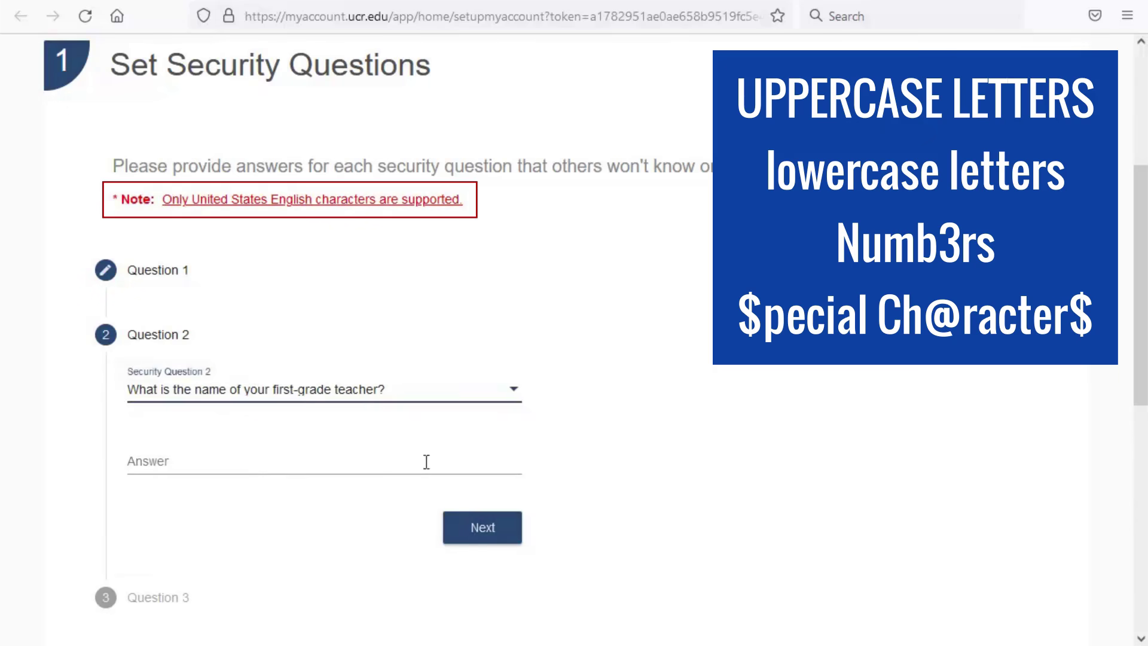
pyautogui.click(170, 462)
pyautogui.write('John')
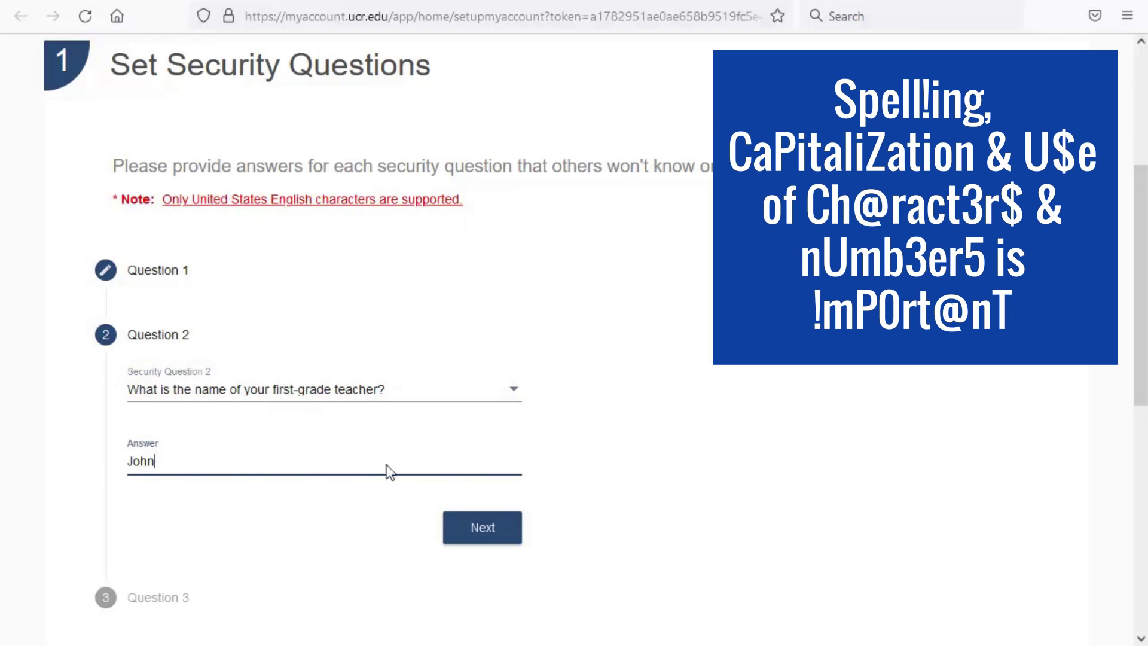
pyautogui.click(515, 535)
# Step: Set security question 3 to the first car make question, answer it, and submit all three
pyautogui.click(513, 462)
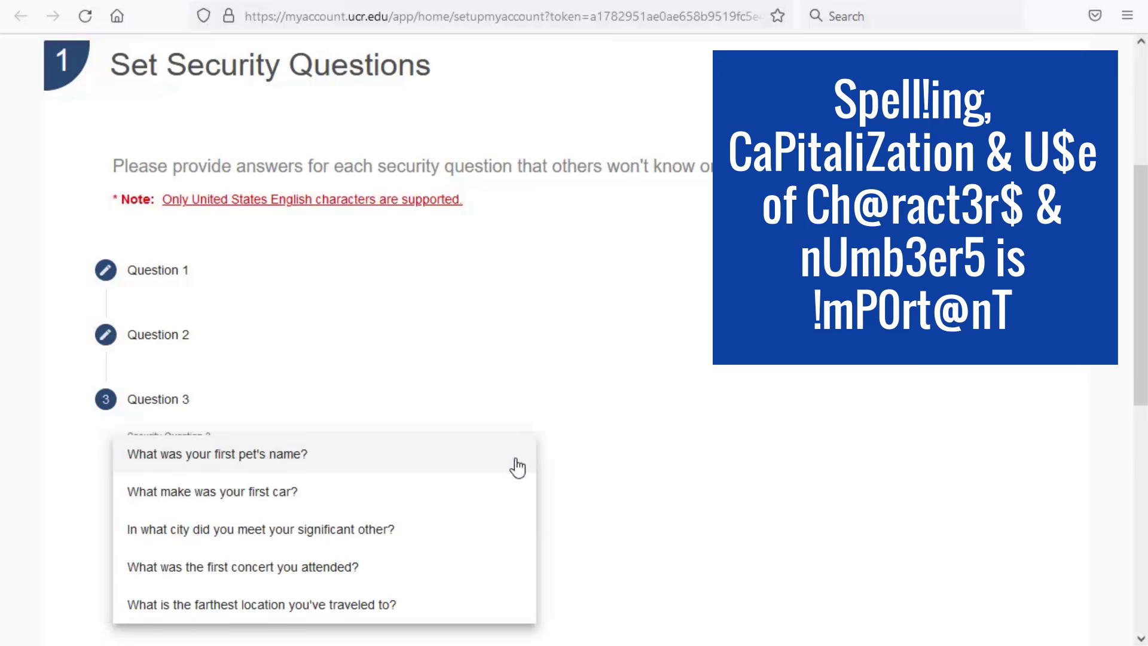
pyautogui.click(476, 493)
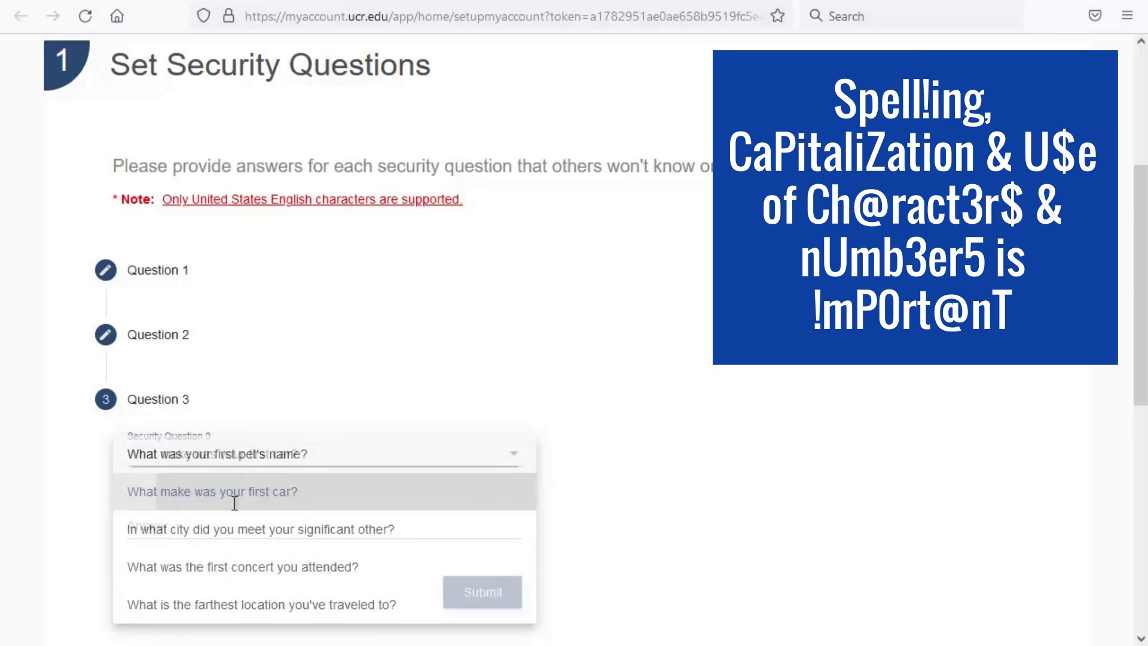
pyautogui.click(167, 526)
pyautogui.write('Ford')
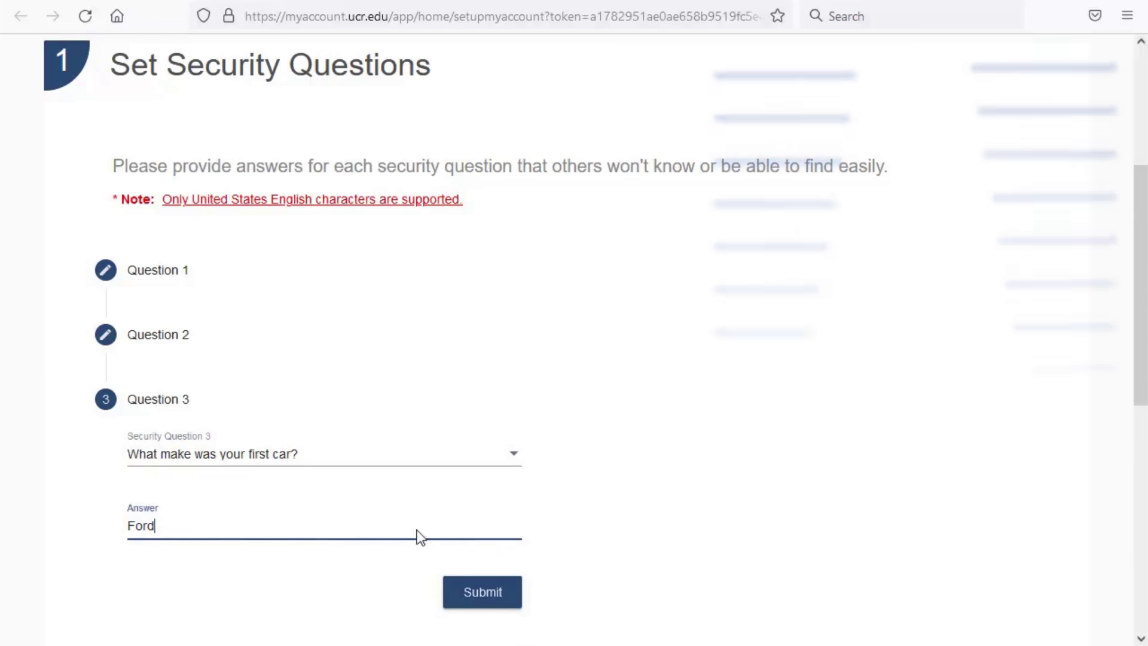
pyautogui.click(515, 595)
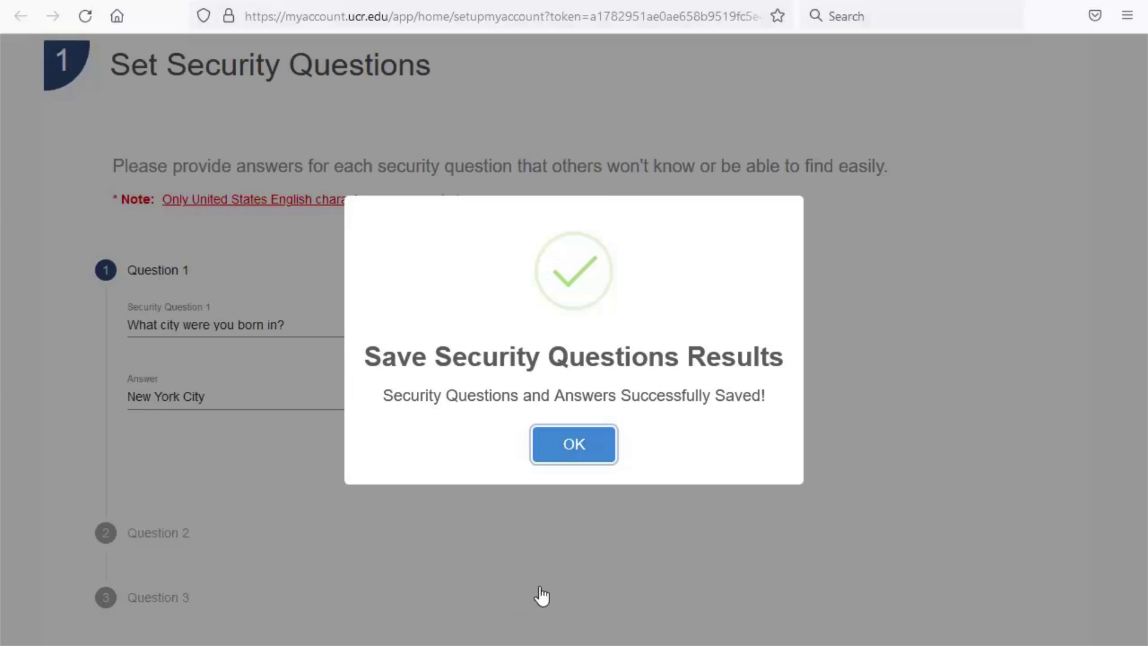
# Step: Acknowledge the Save Security Questions Results dialog to proceed to Enroll in MFA
pyautogui.click(606, 454)
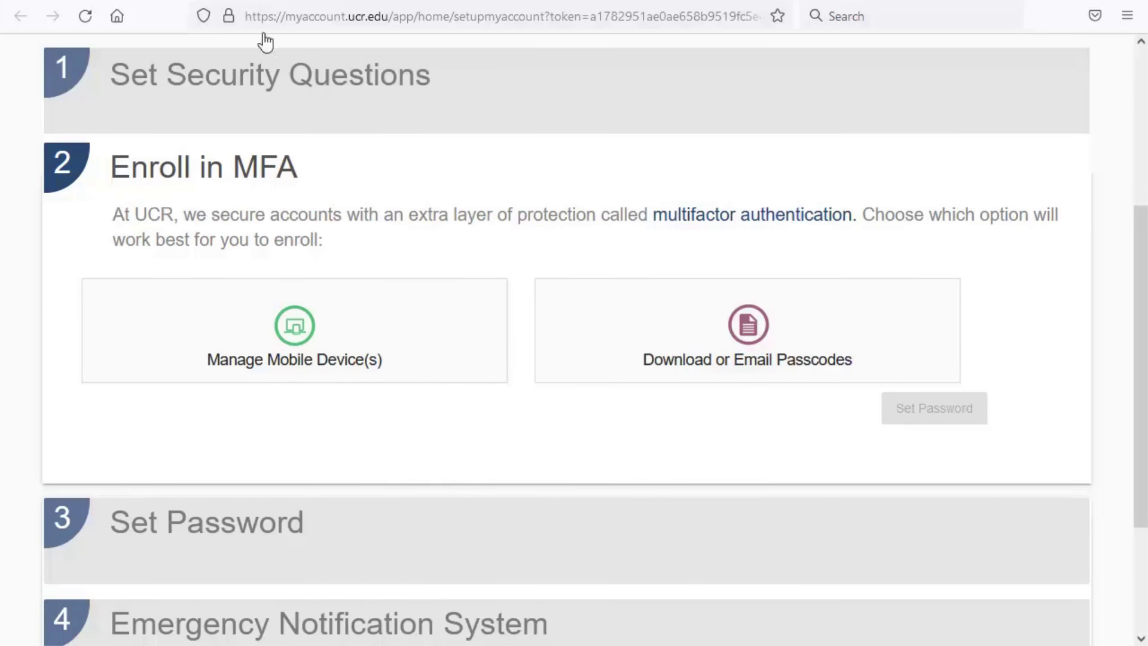
# Step: Add a tablet named 'My Tab' as the MFA mobile device and set its type to iOS
pyautogui.click(477, 312)
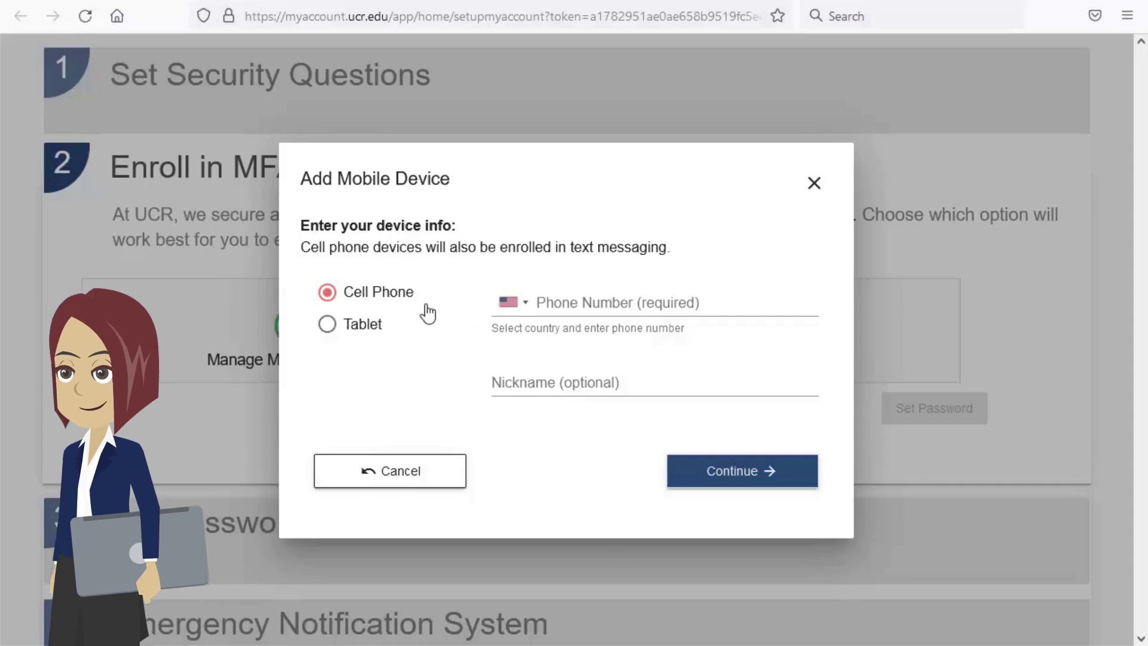
pyautogui.click(326, 325)
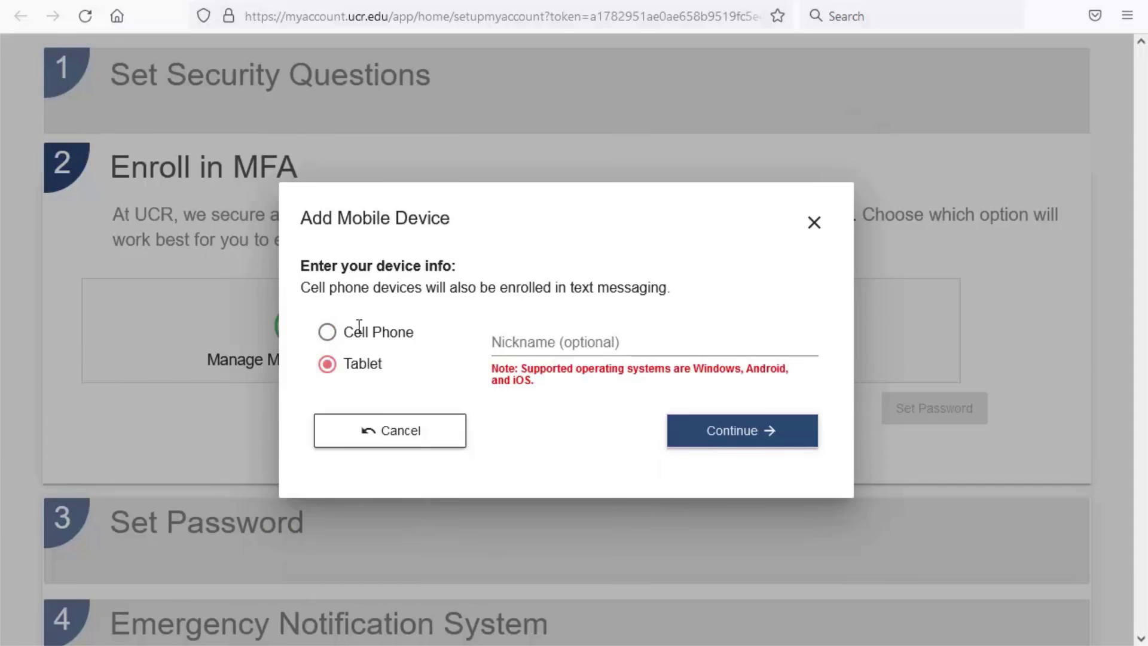
pyautogui.click(502, 340)
pyautogui.write('My Tablet')
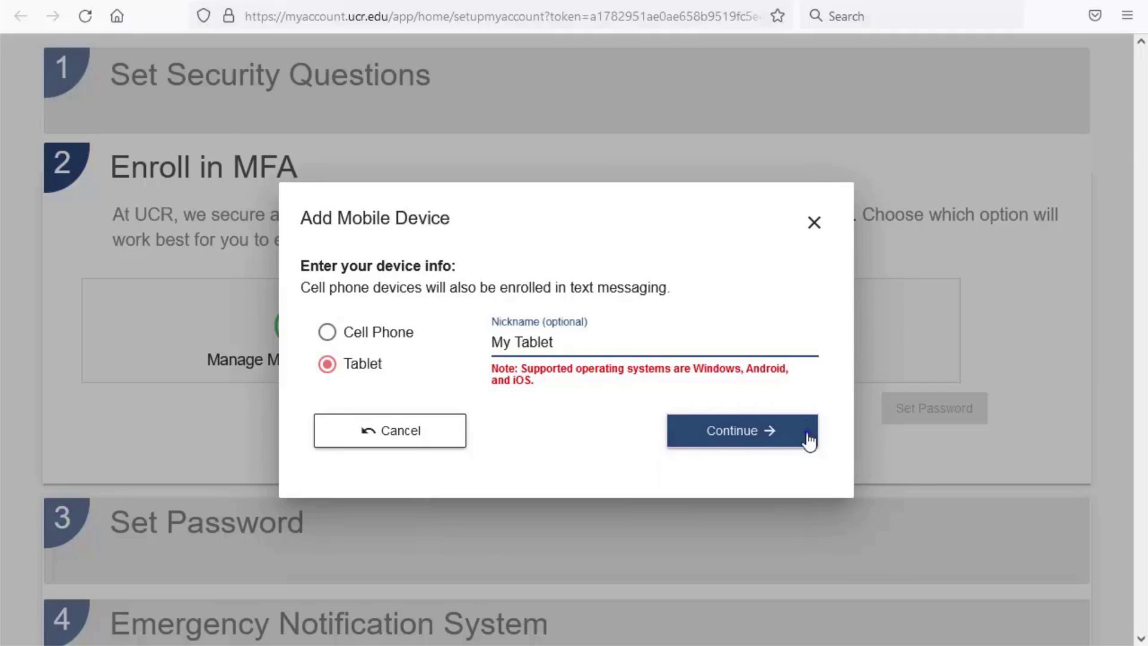
pyautogui.click(809, 441)
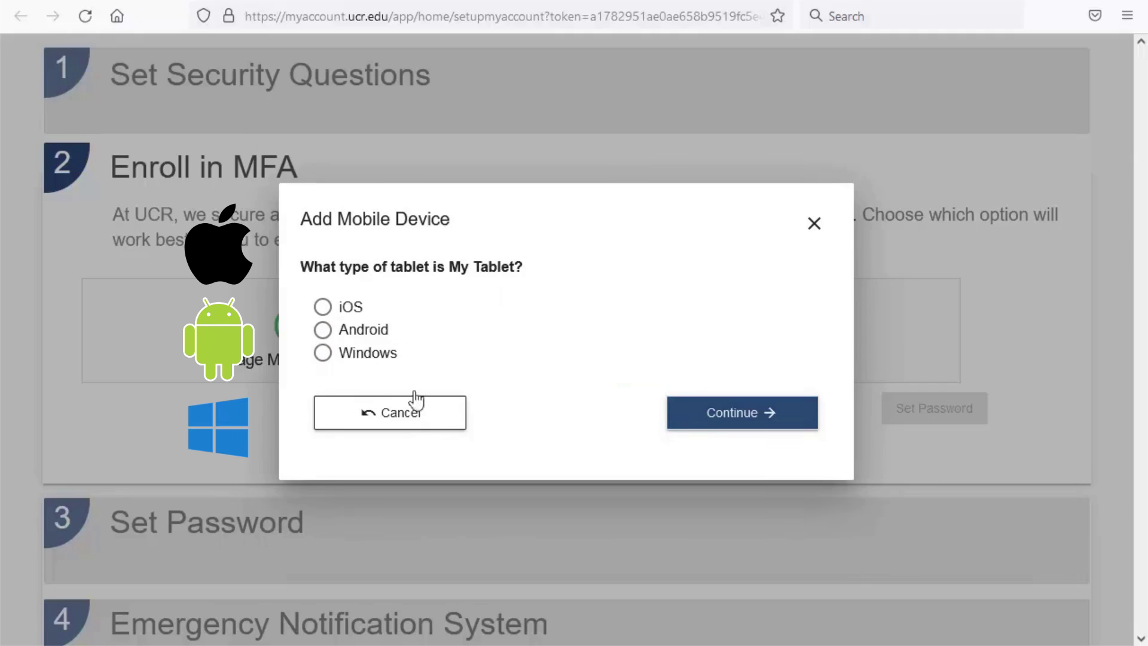
pyautogui.click(323, 308)
pyautogui.click(725, 419)
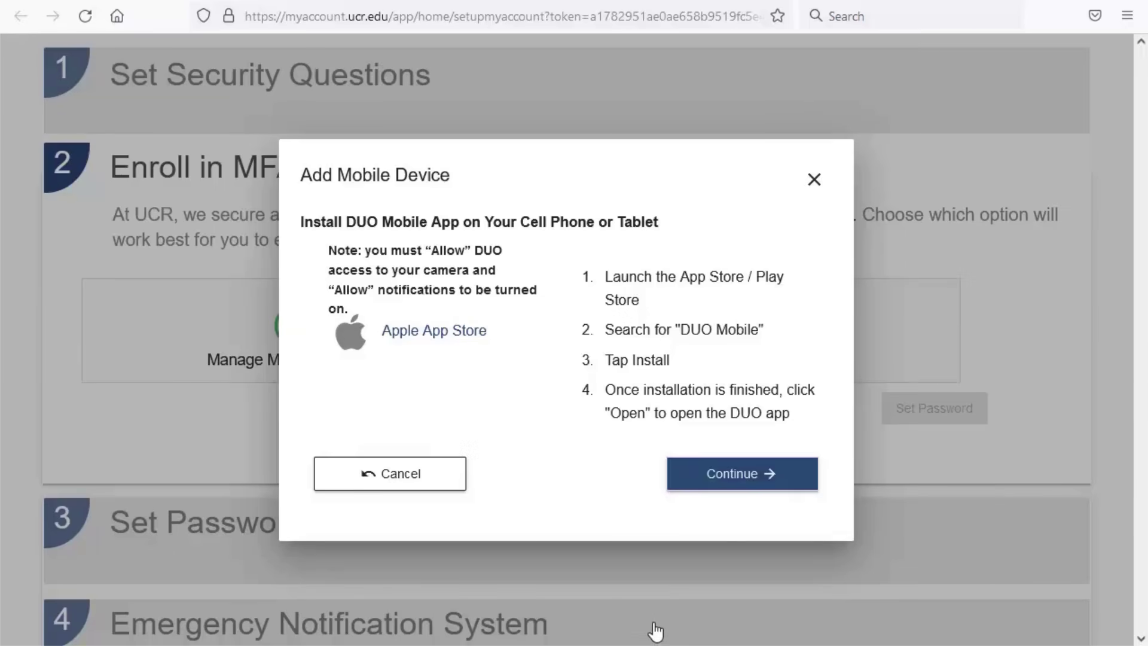
# Step: Activate DUO on the tablet via the QR code and confirm the successful registration
pyautogui.click(755, 474)
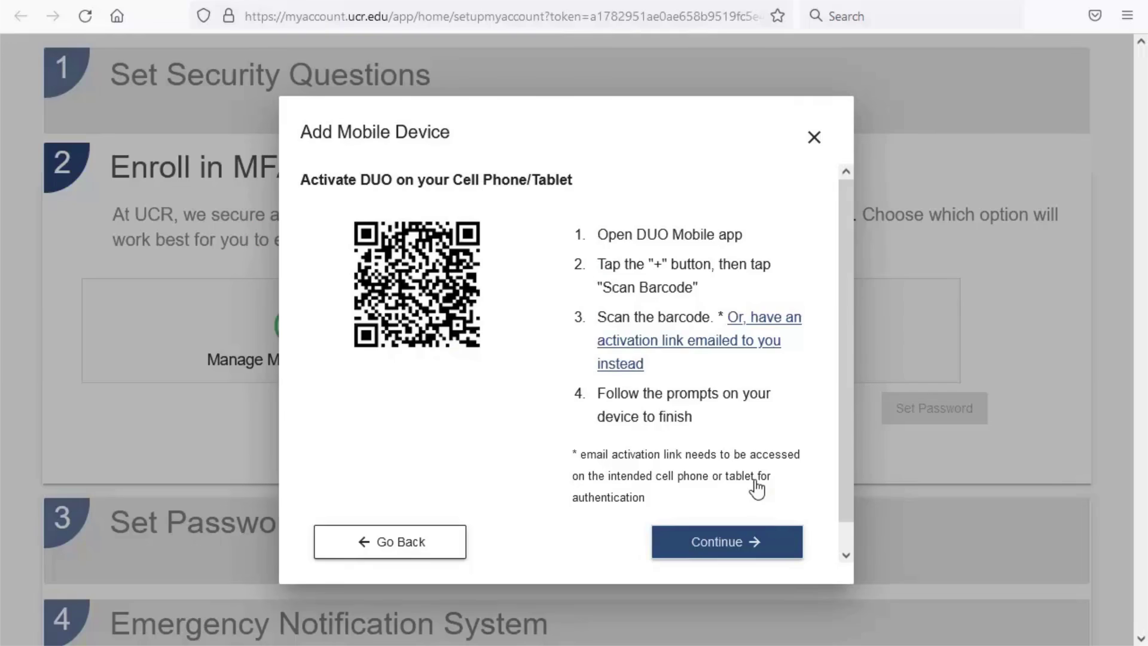
pyautogui.click(788, 549)
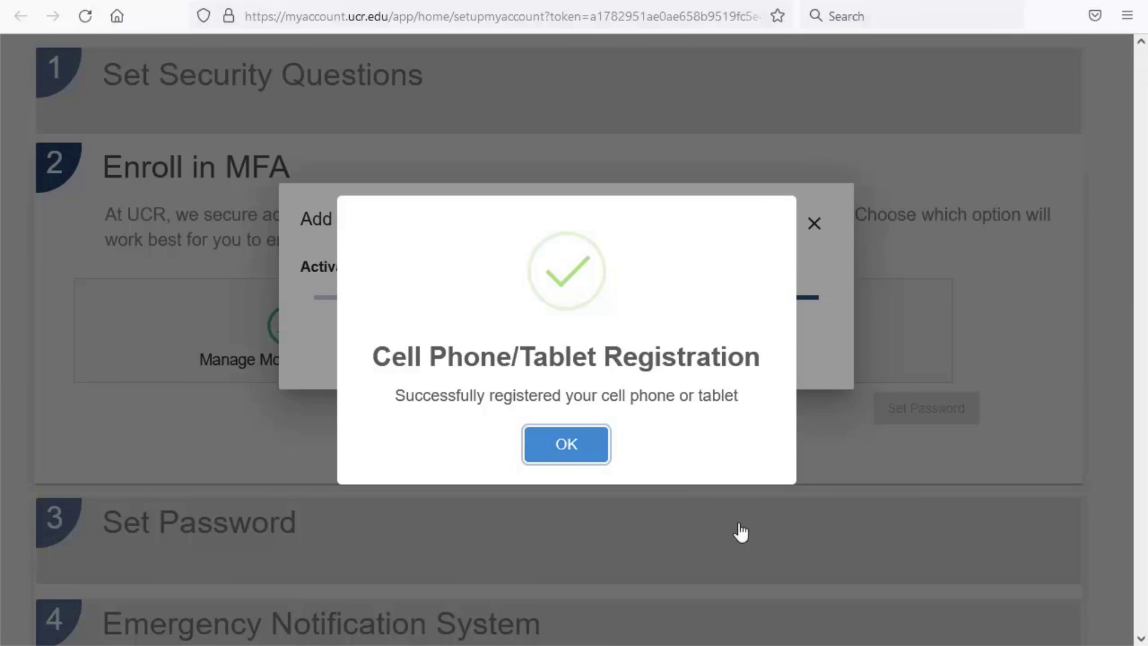
pyautogui.click(597, 459)
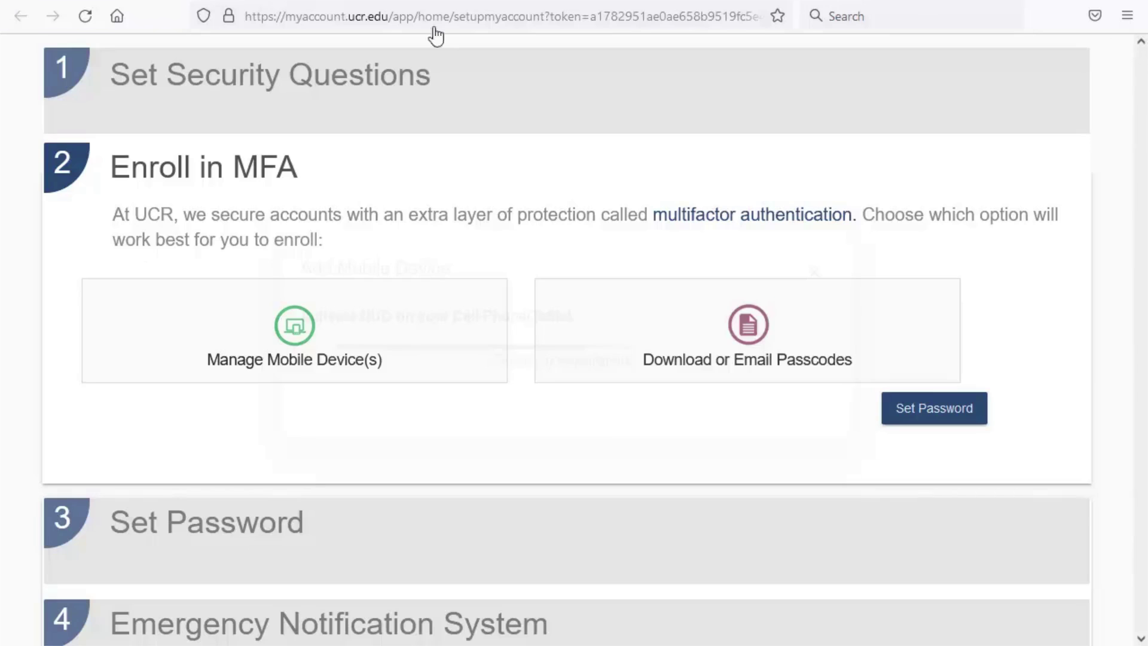
# Step: Set a new account password, entered and confirmed, then save it and acknowledge the success message
pyautogui.click(978, 423)
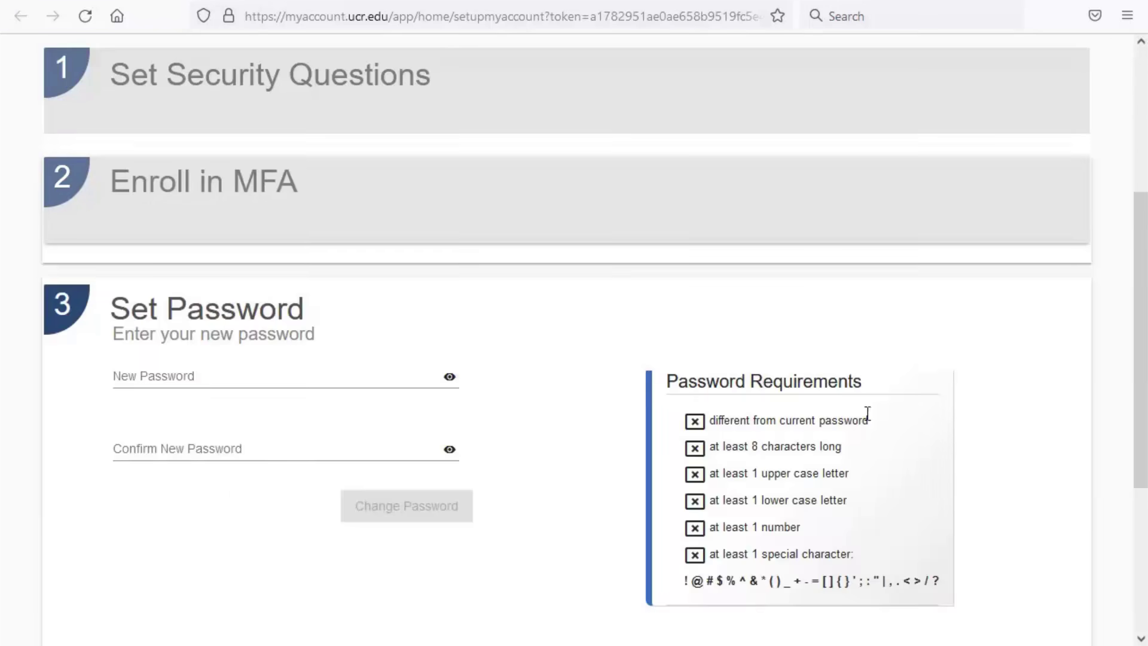
pyautogui.click(121, 380)
pyautogui.write('Abcde1234')
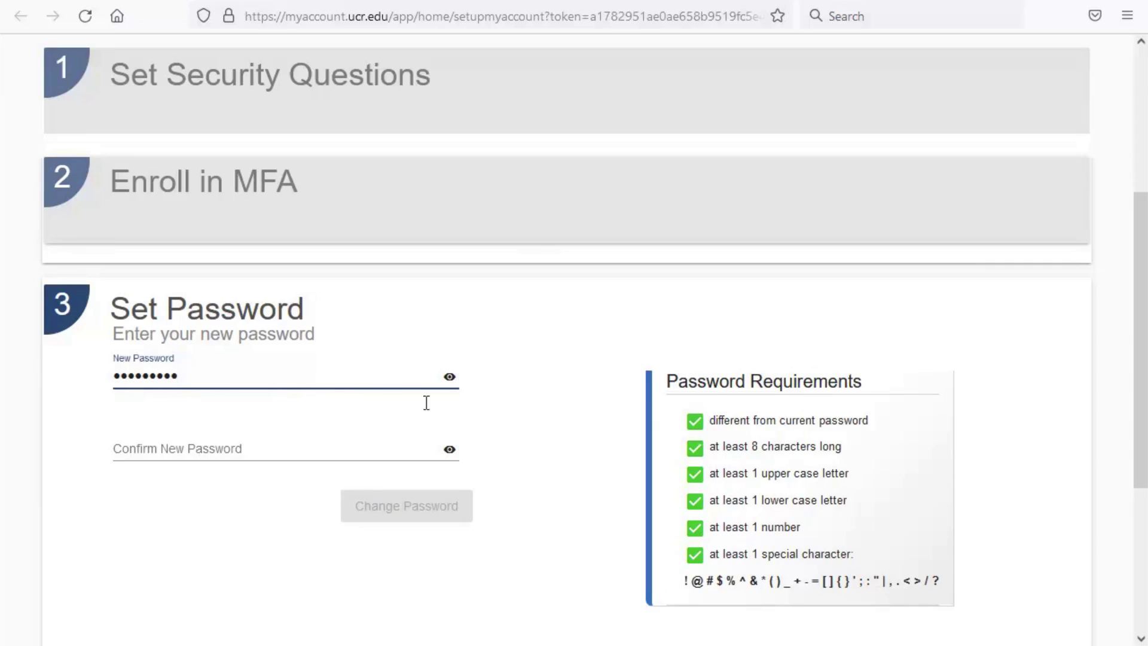
pyautogui.click(207, 447)
pyautogui.write('Abcde12')
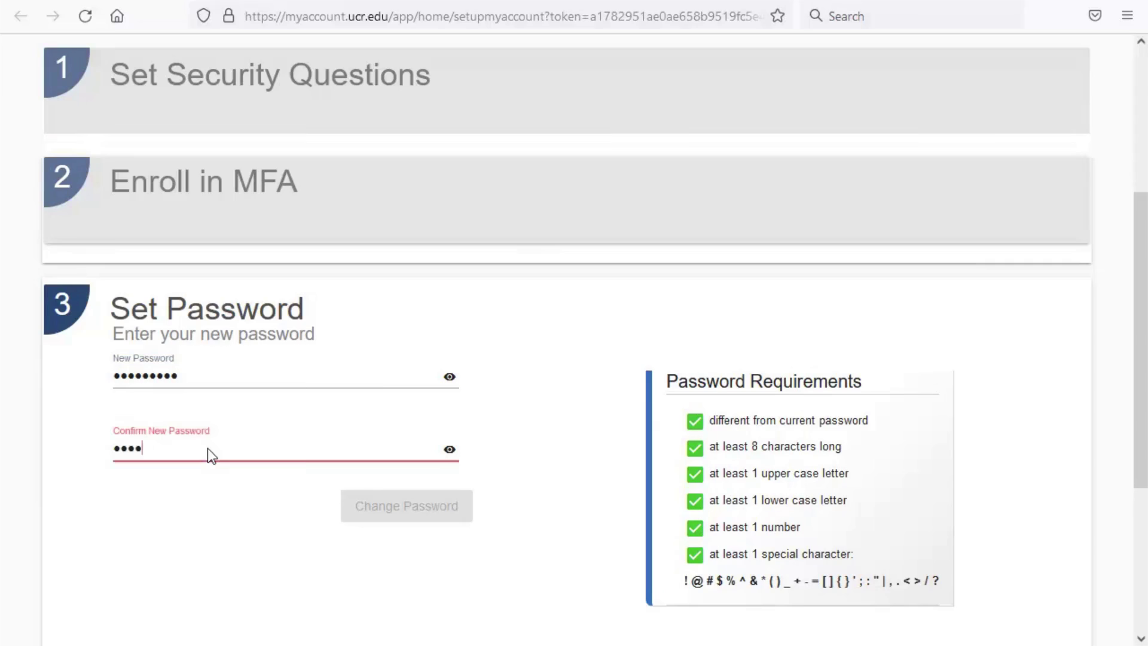
pyautogui.write('34')
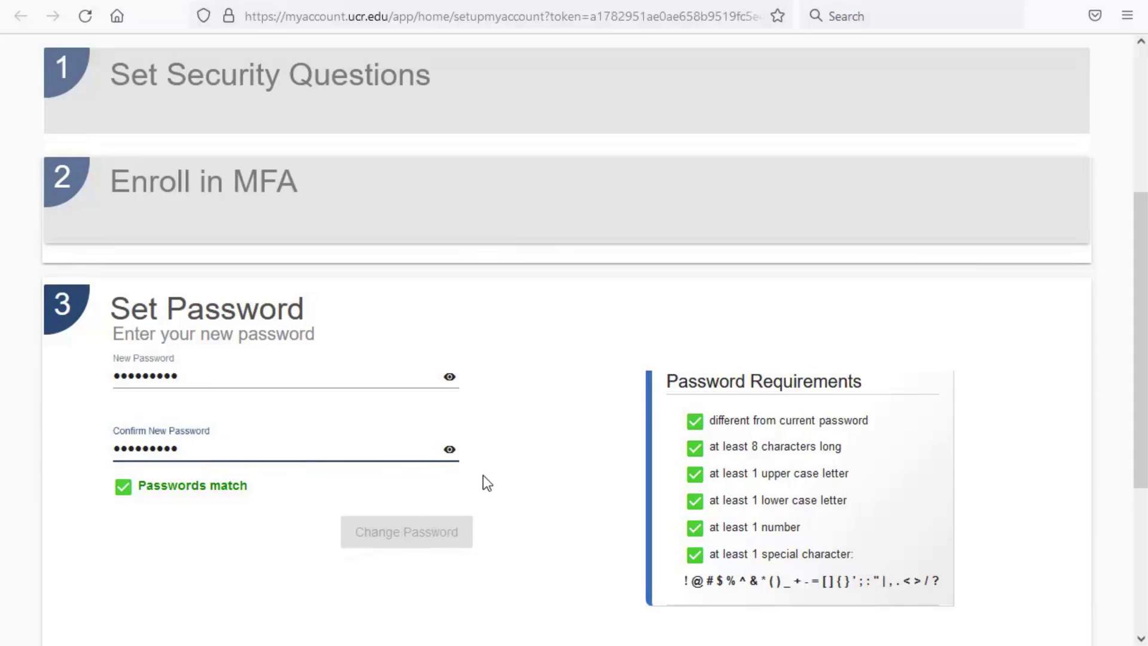
pyautogui.click(466, 541)
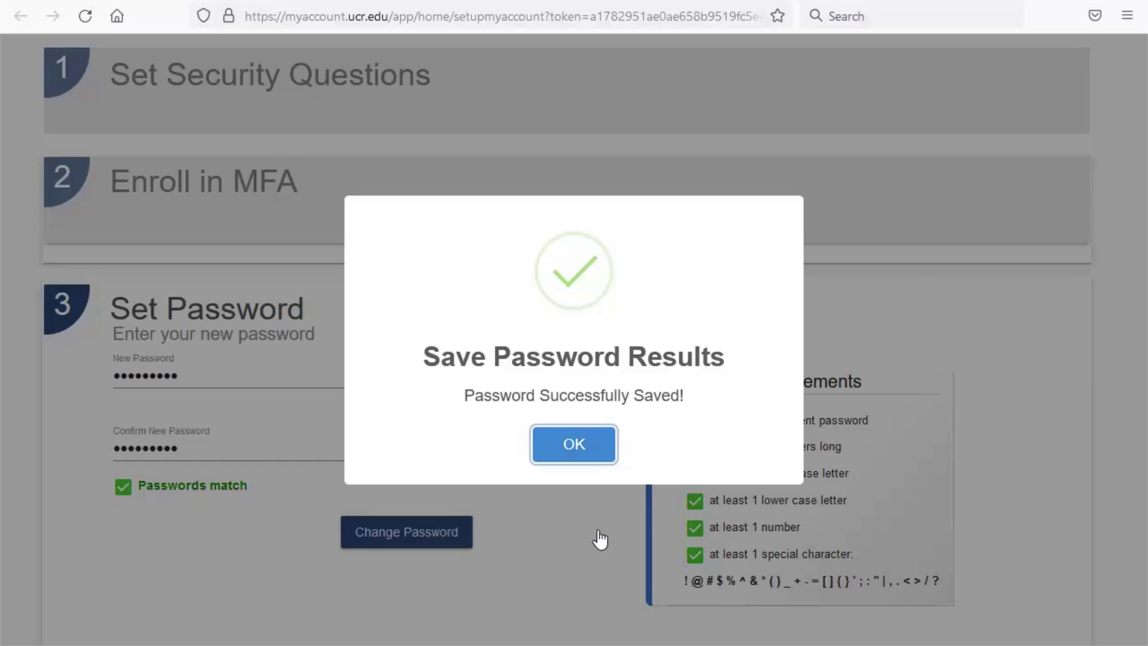
pyautogui.click(600, 456)
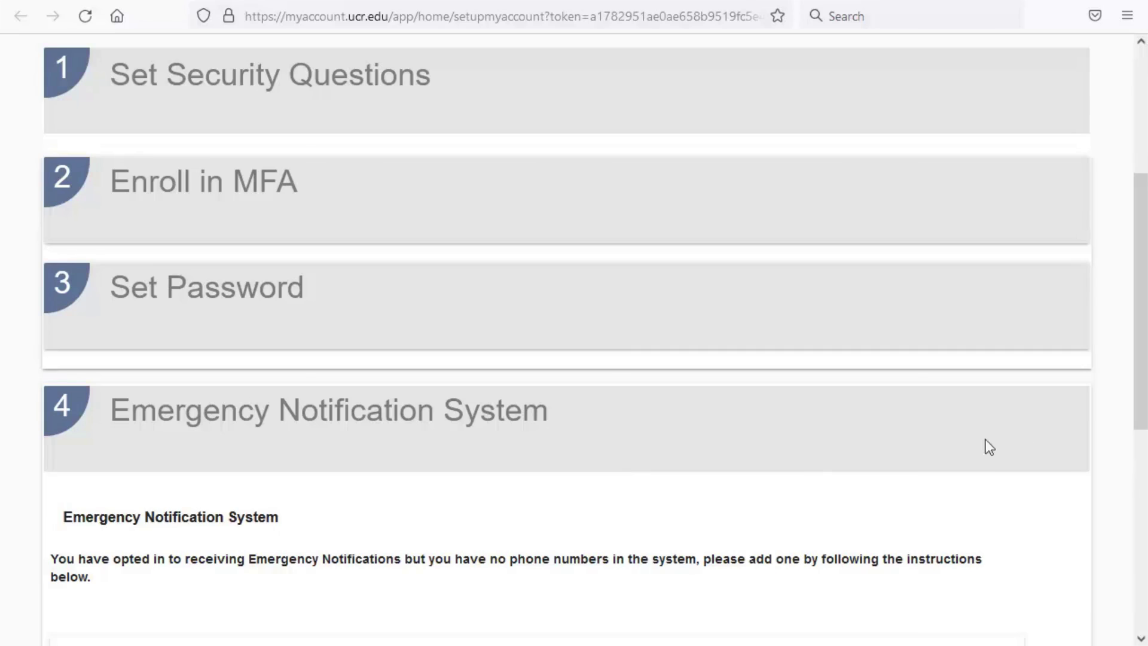
# Step: Finish the Emergency Notification System step with Done and go to the MyAccount home page
pyautogui.moveTo(1138, 379); pyautogui.dragTo(1137, 536)
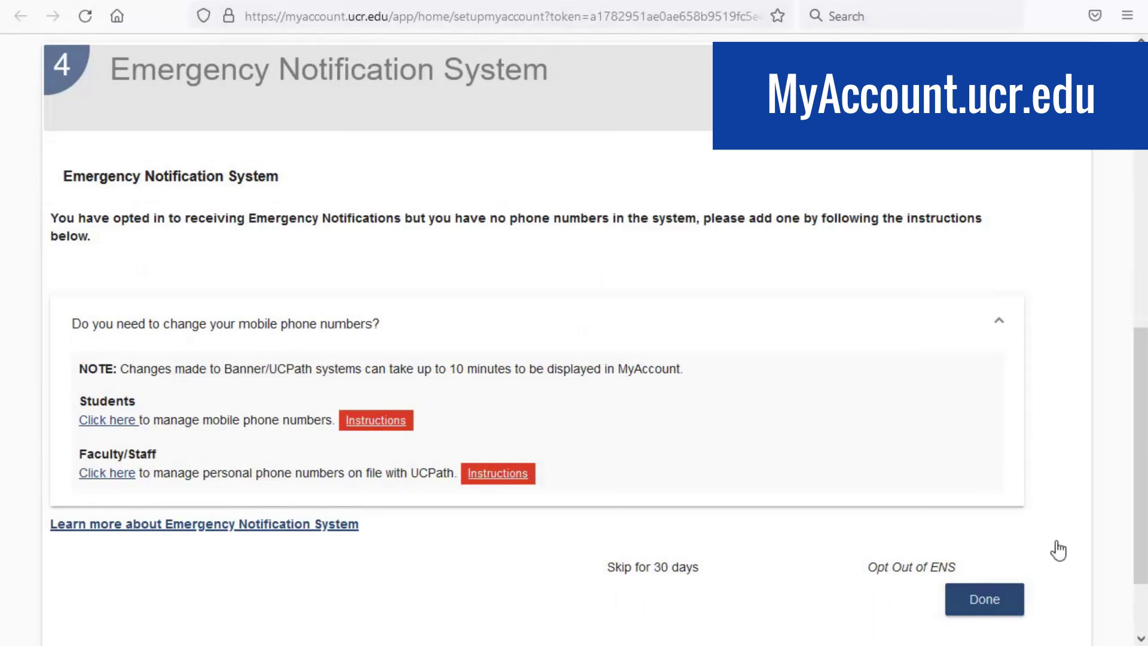
pyautogui.click(1017, 609)
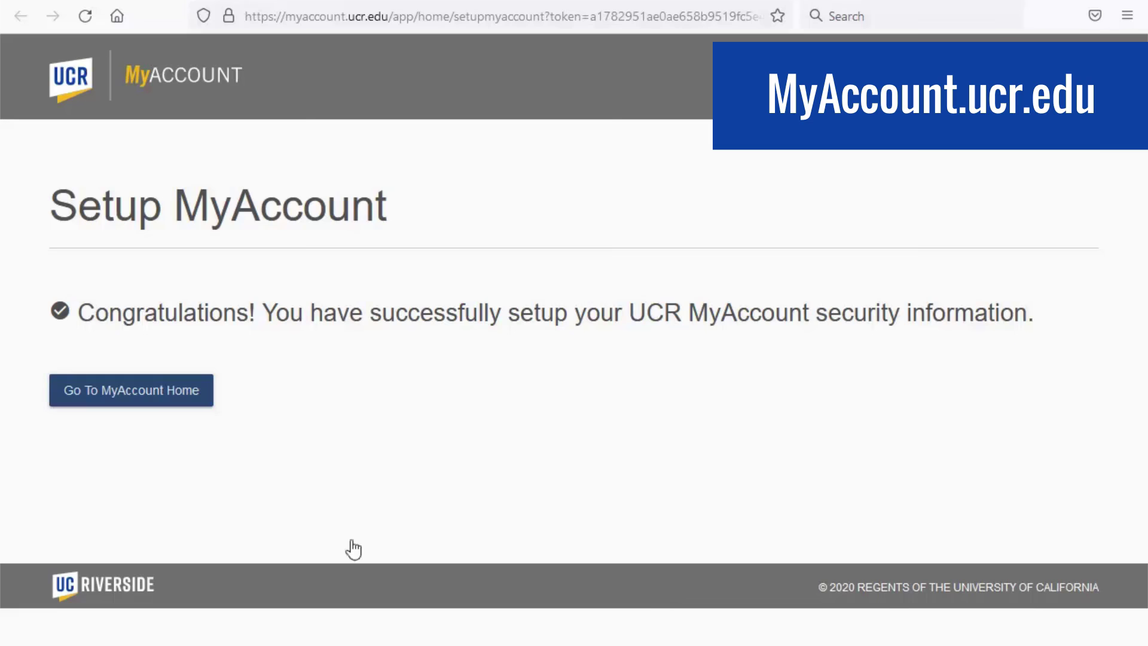
pyautogui.click(203, 402)
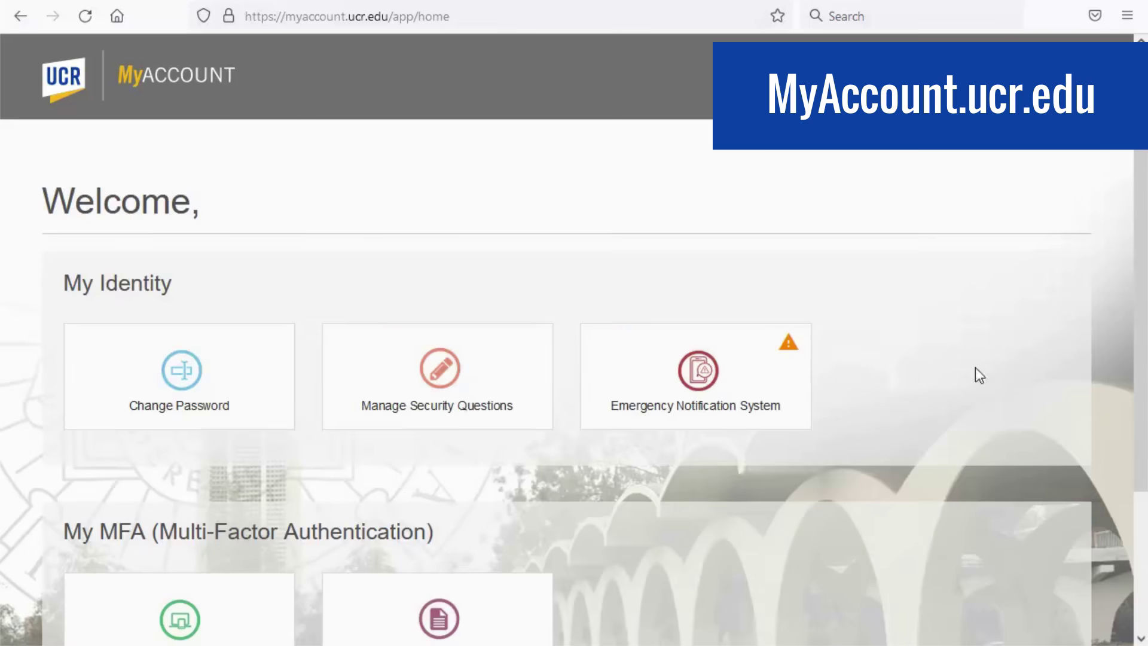
# Step: Scroll down the MyAccount home page
pyautogui.moveTo(1142, 307); pyautogui.dragTo(1142, 391)
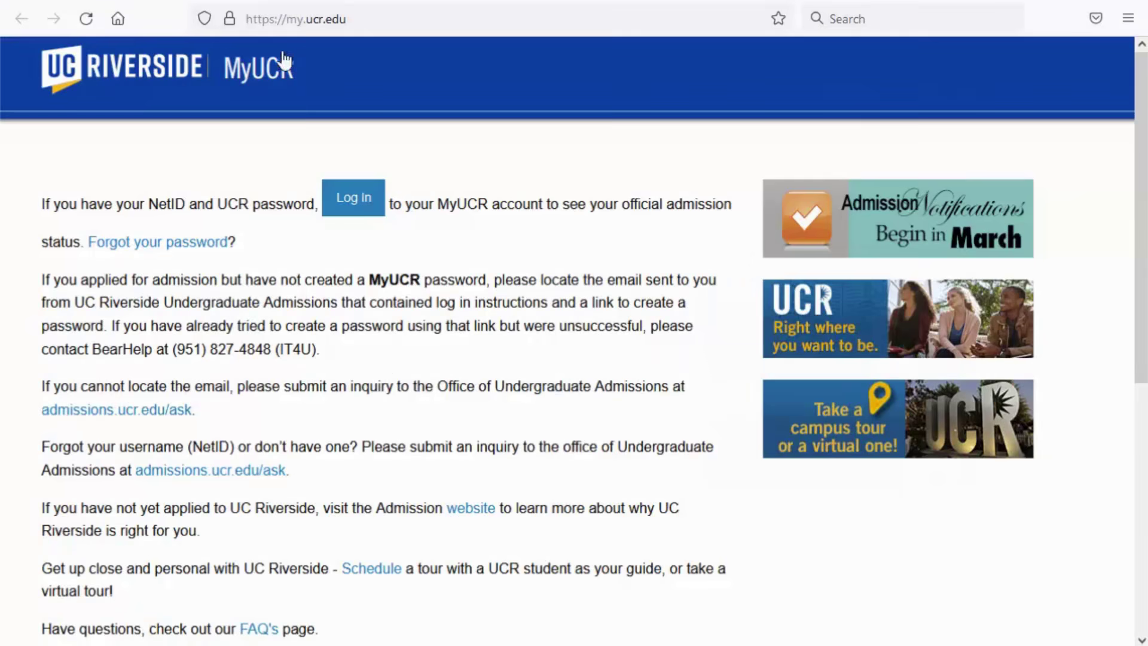
# Step: Sign in to MyUCR with the NetID and the new account password
pyautogui.click(374, 203)
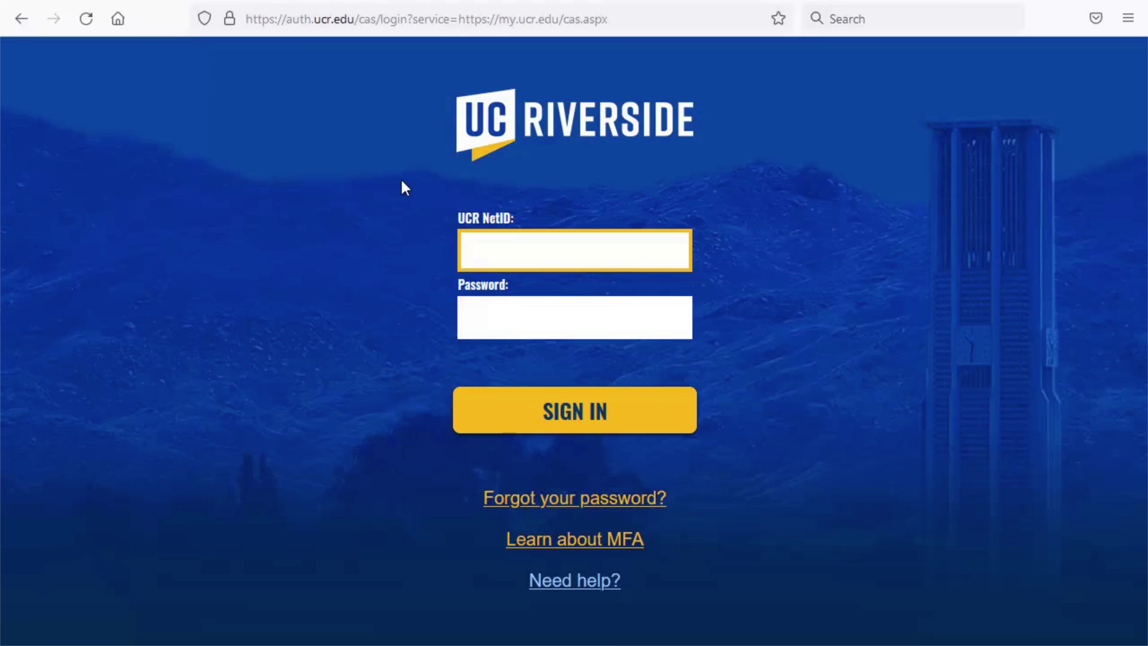
pyautogui.write('Your NetID')
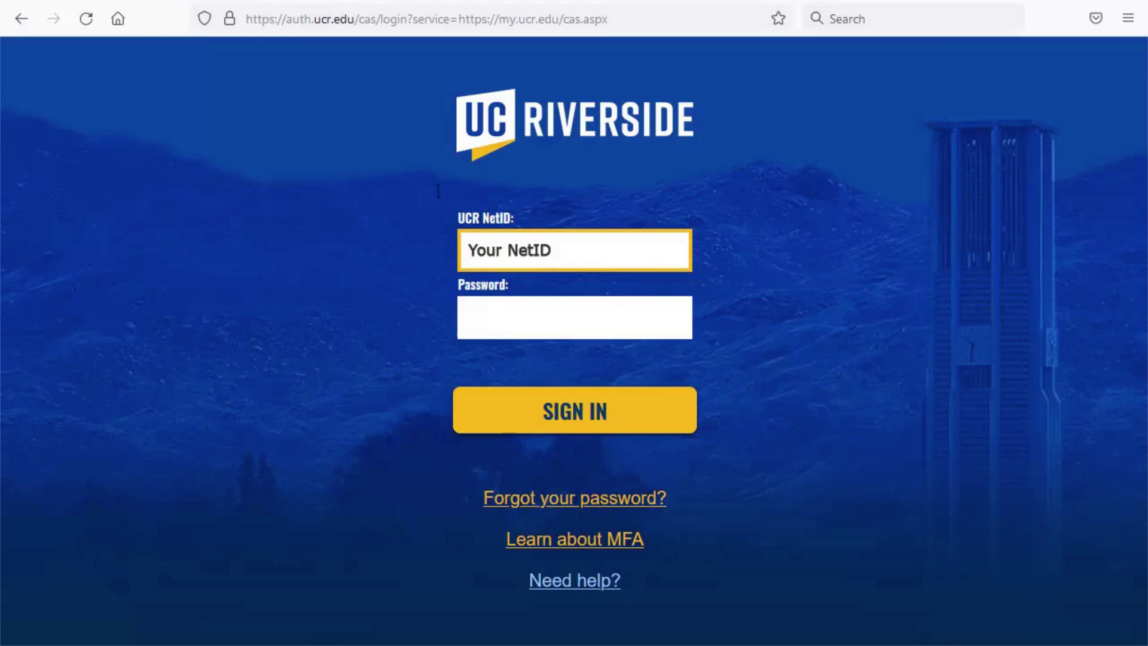
pyautogui.click(472, 285)
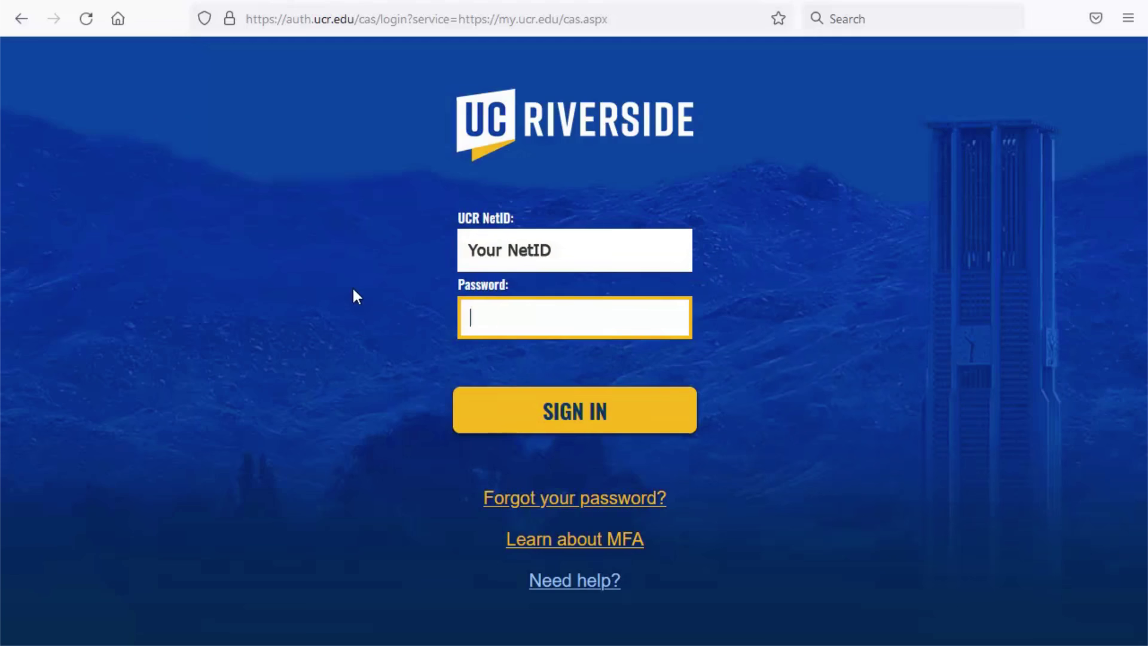
pyautogui.write('•••••••••••')
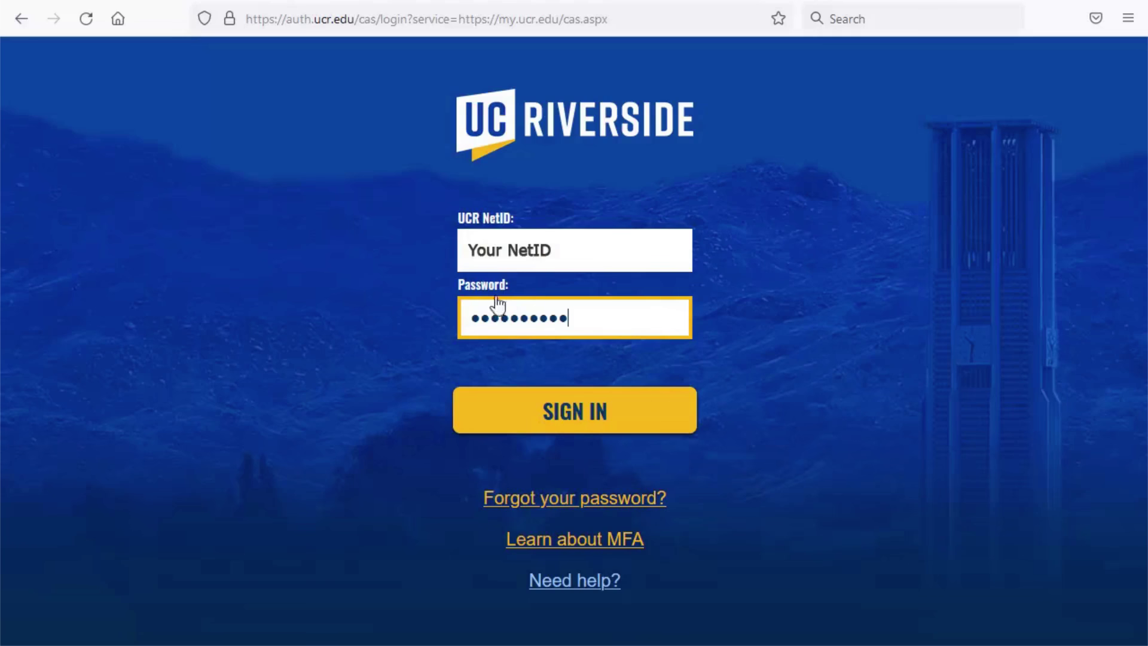
pyautogui.click(674, 412)
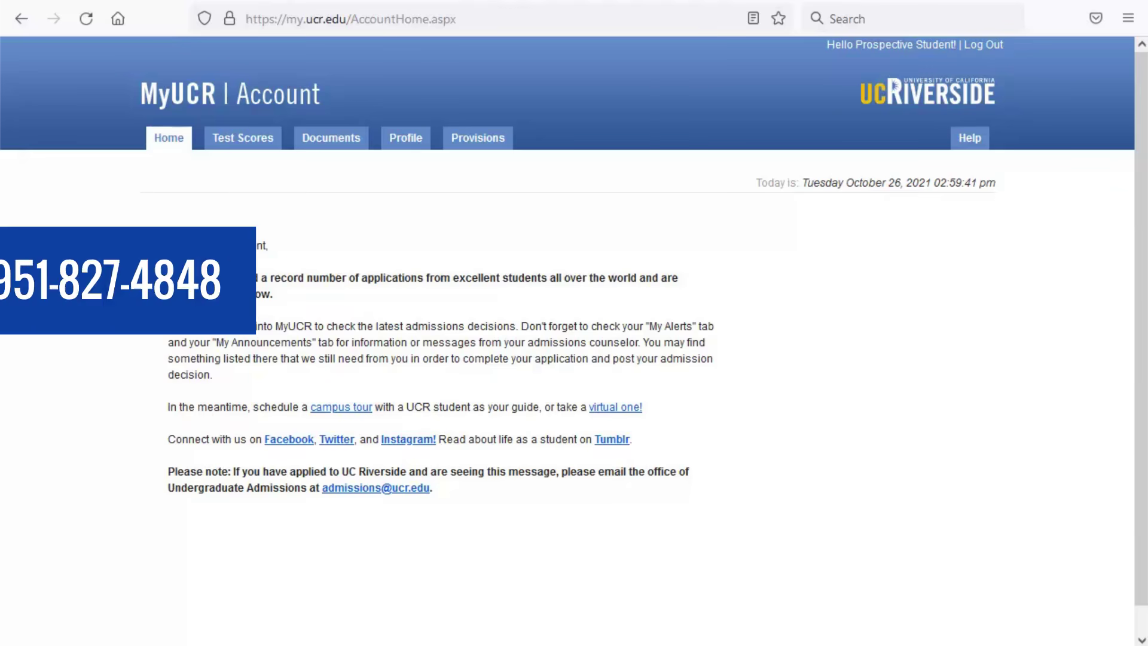